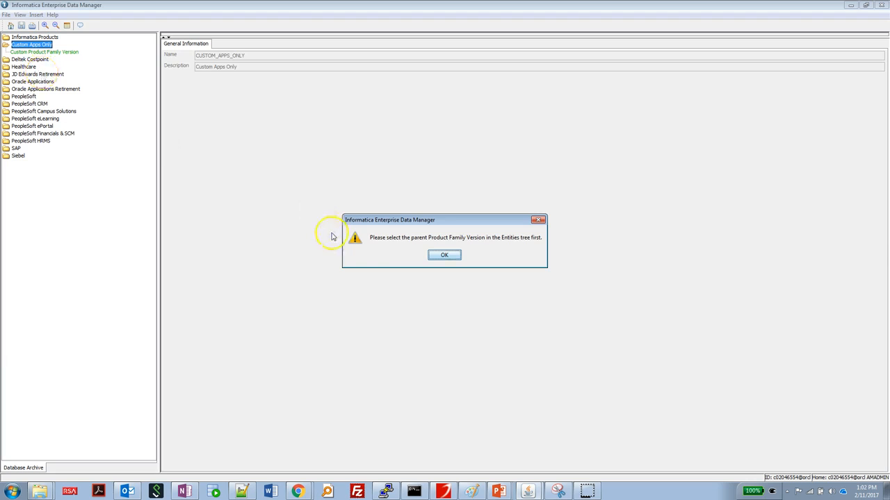
Step: Create application version Test_Application under Custom Apps Only, with description Test_Application, and save it
{"action": "left_click", "coordinate": [452, 257]}
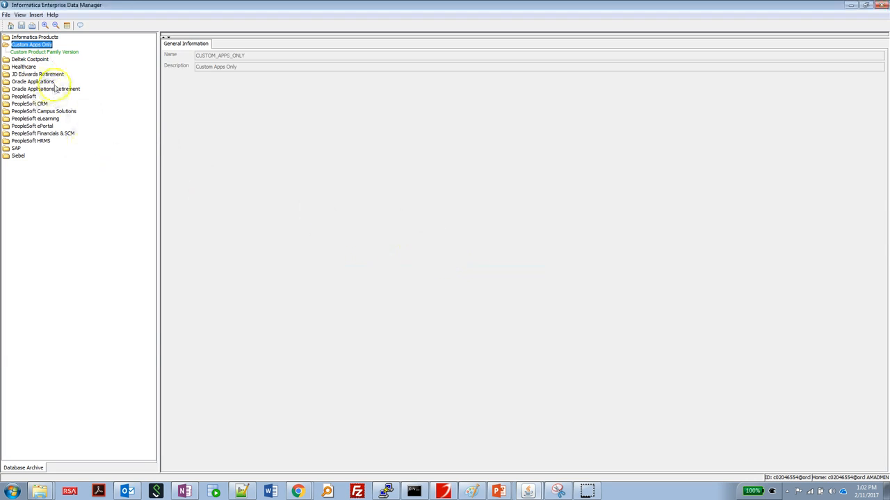
{"action": "right_click", "coordinate": [33, 47]}
{"action": "left_click", "coordinate": [73, 55]}
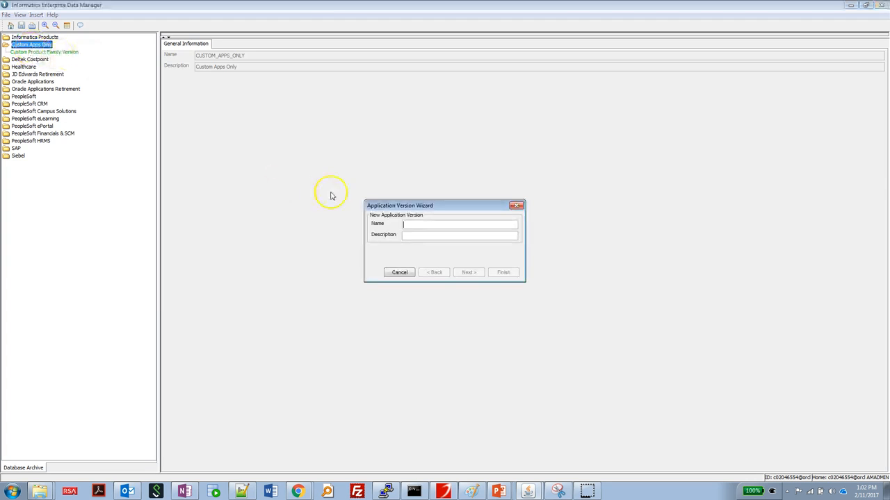
{"action": "type", "text": "Test_Application"}
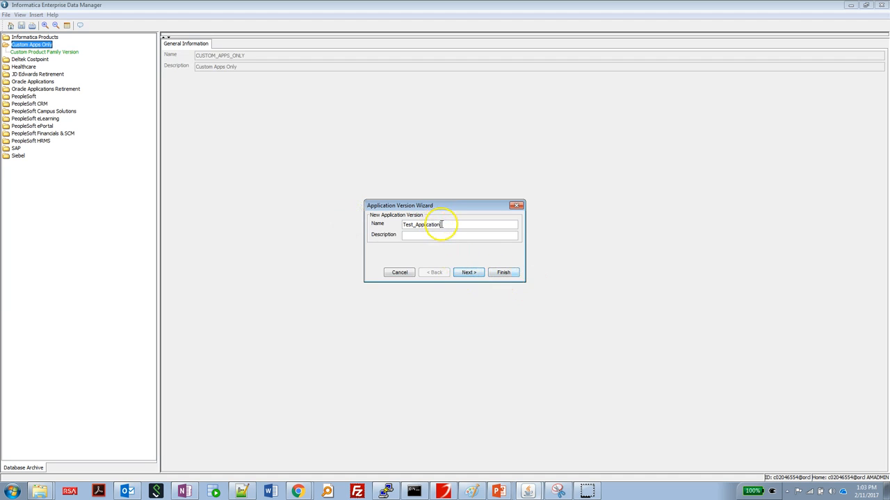
{"action": "left_click_drag", "start_coordinate": [447, 224], "coordinate": [378, 228]}
{"action": "key", "text": "Tab"}
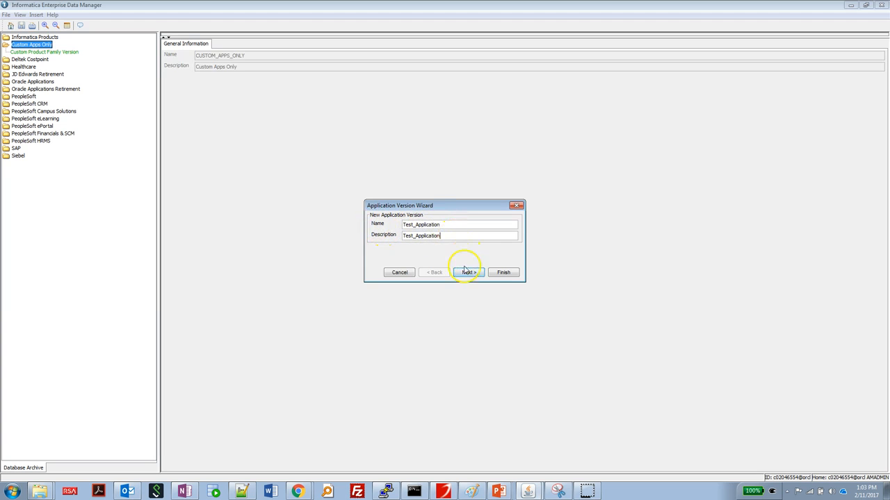
{"action": "left_click", "coordinate": [497, 272]}
{"action": "left_click", "coordinate": [21, 25]}
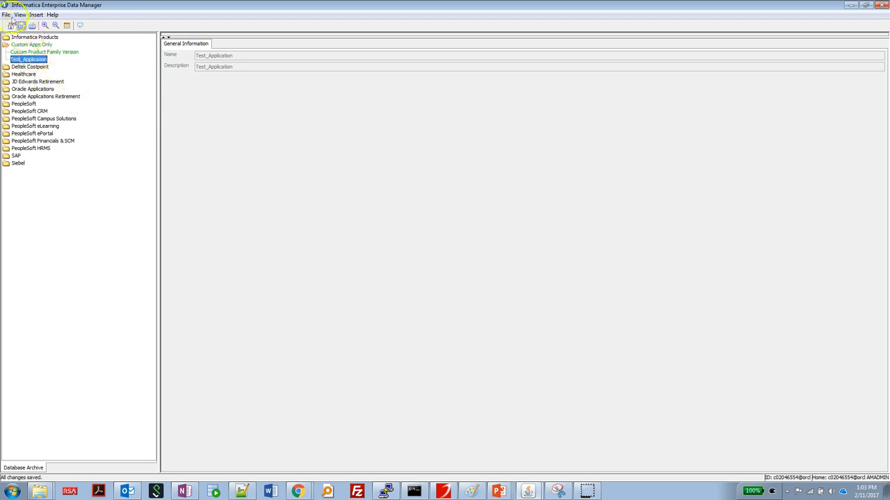
Step: Connect to an Oracle 11g database for metadata import and save the profile as Test_Connection_1
{"action": "left_click", "coordinate": [6, 14]}
{"action": "left_click", "coordinate": [40, 71]}
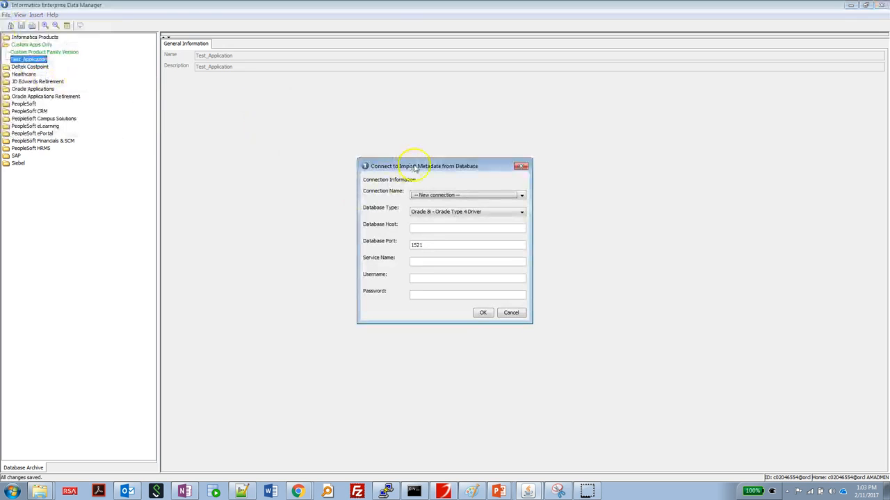
{"action": "left_click", "coordinate": [440, 195]}
{"action": "left_click", "coordinate": [439, 196]}
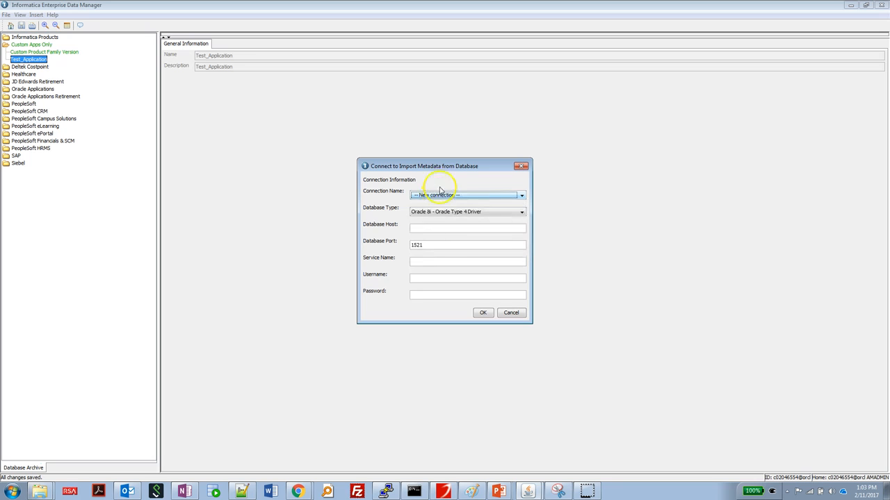
{"action": "left_click", "coordinate": [441, 212]}
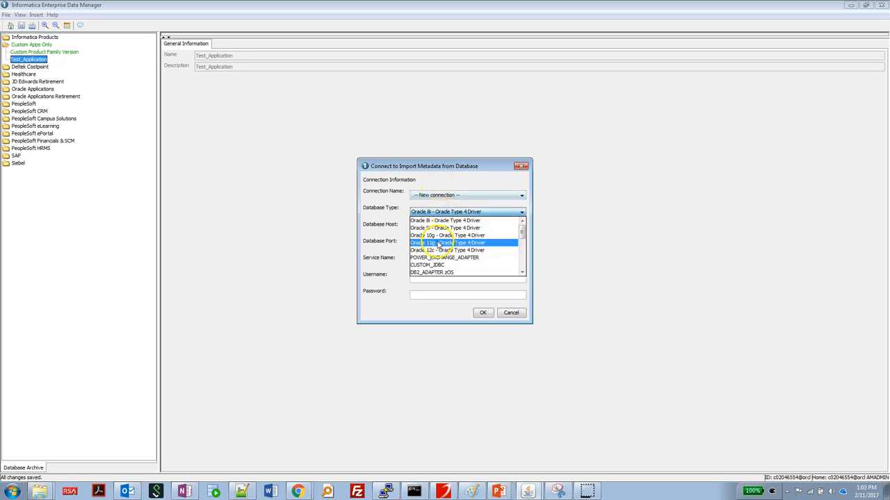
{"action": "left_click", "coordinate": [438, 243]}
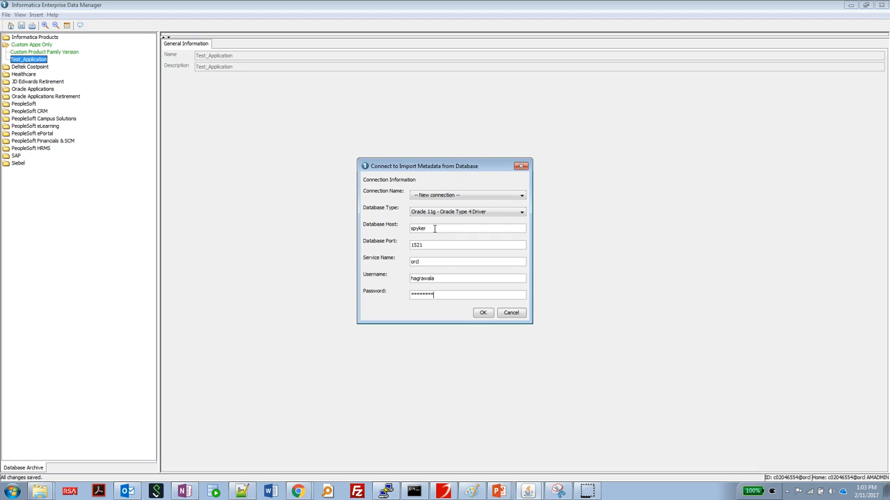
{"action": "left_click", "coordinate": [483, 314]}
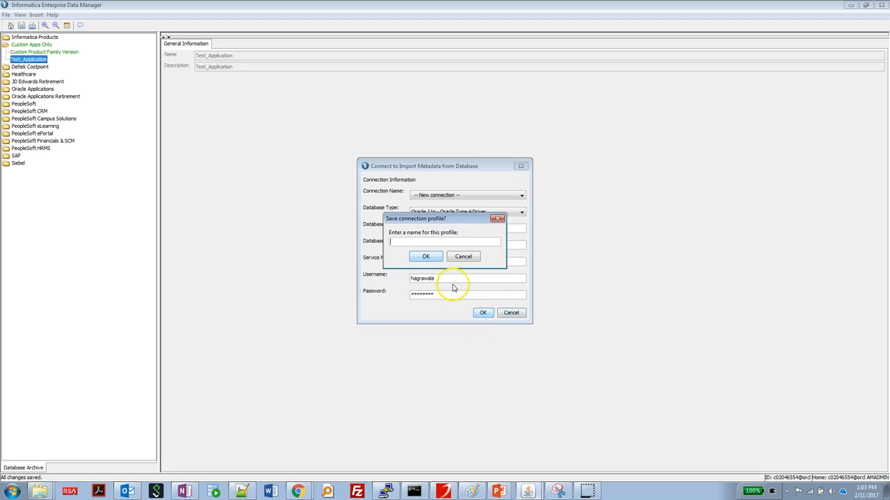
{"action": "left_click", "coordinate": [408, 242]}
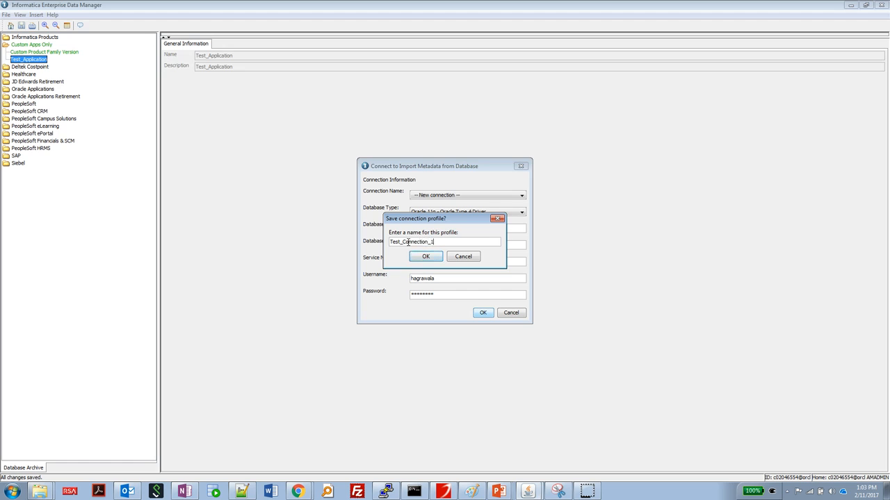
{"action": "left_click", "coordinate": [423, 255]}
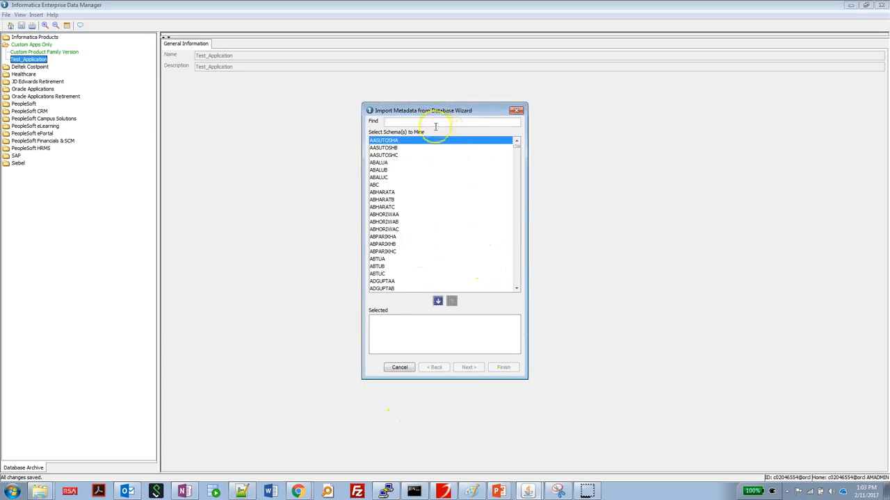
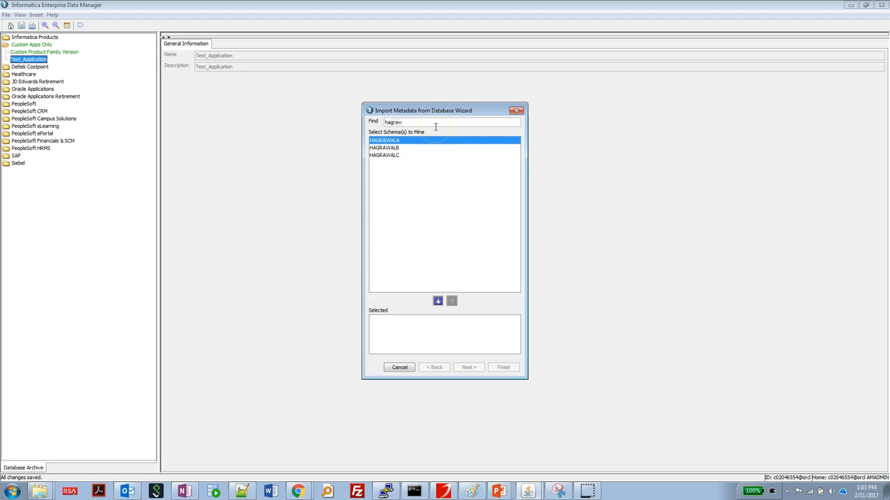
{"action": "double_click", "coordinate": [416, 143]}
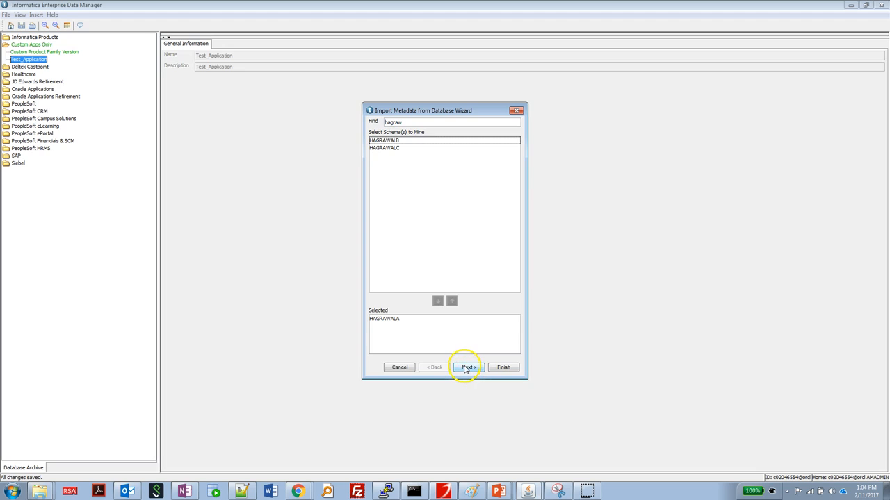
{"action": "left_click", "coordinate": [466, 368]}
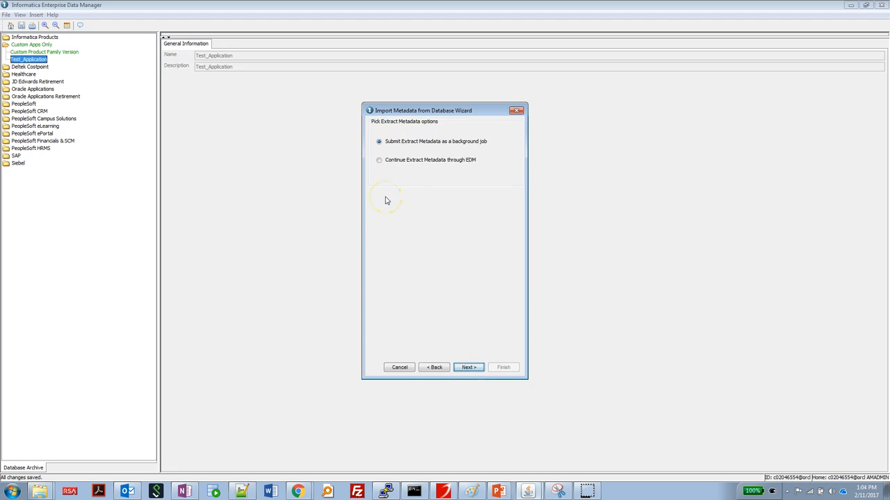
{"action": "left_click", "coordinate": [408, 165]}
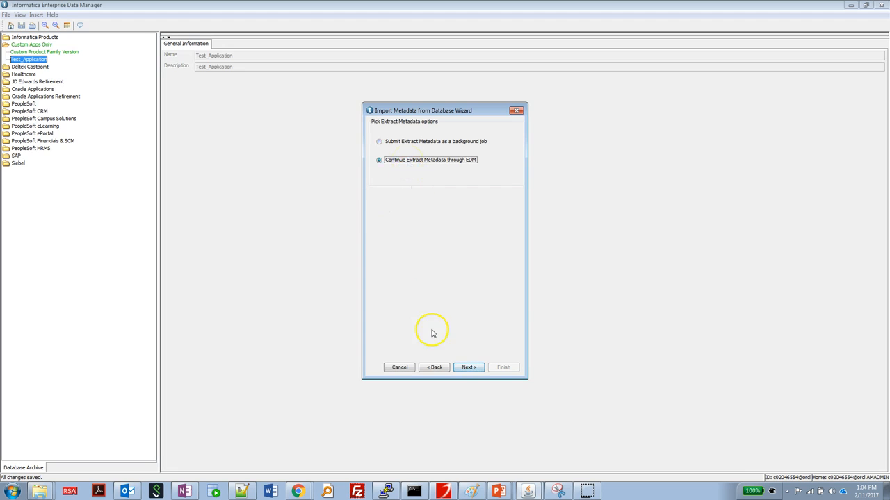
{"action": "left_click", "coordinate": [469, 367]}
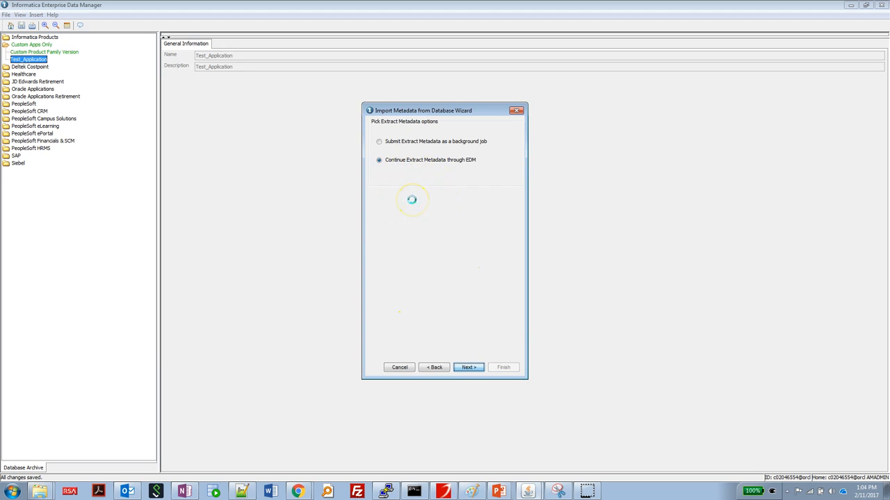
Step: Filter tables by 'Test', select TEST_SPECIAL and start mining it
{"action": "scroll", "coordinate": [406, 209], "scroll_direction": "down", "scroll_amount": 3}
{"action": "scroll", "coordinate": [404, 216], "scroll_direction": "down", "scroll_amount": 10}
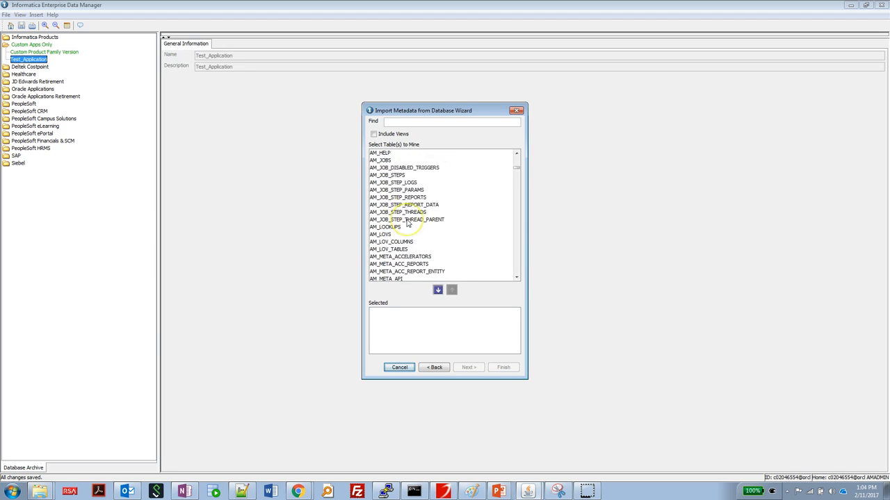
{"action": "scroll", "coordinate": [408, 223], "scroll_direction": "up", "scroll_amount": 15}
{"action": "left_click", "coordinate": [421, 122]}
{"action": "type", "text": "Test"}
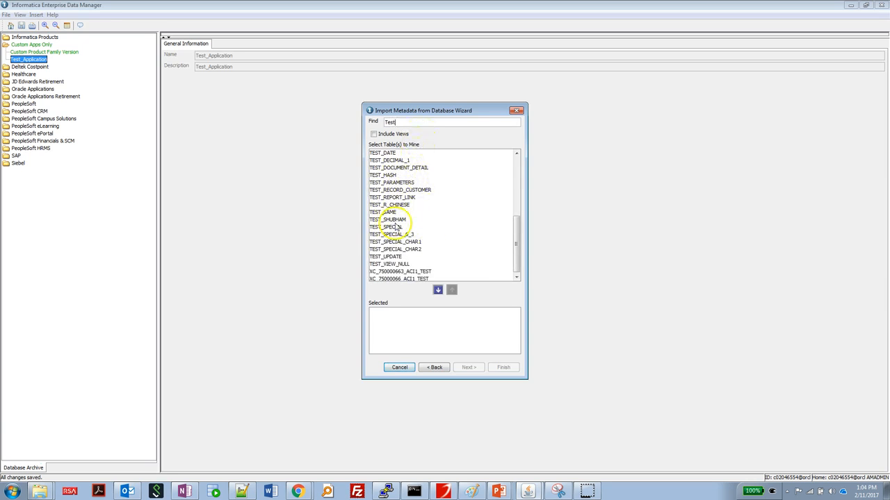
{"action": "scroll", "coordinate": [406, 244], "scroll_direction": "down", "scroll_amount": 1}
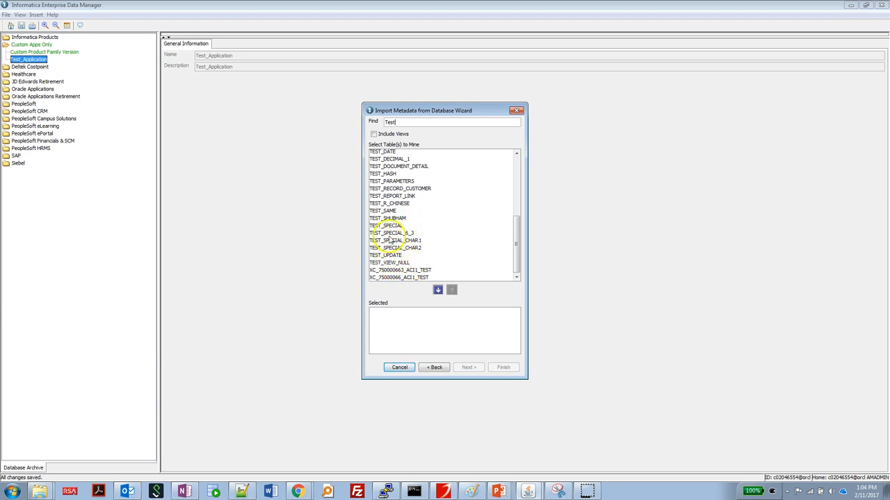
{"action": "double_click", "coordinate": [387, 226]}
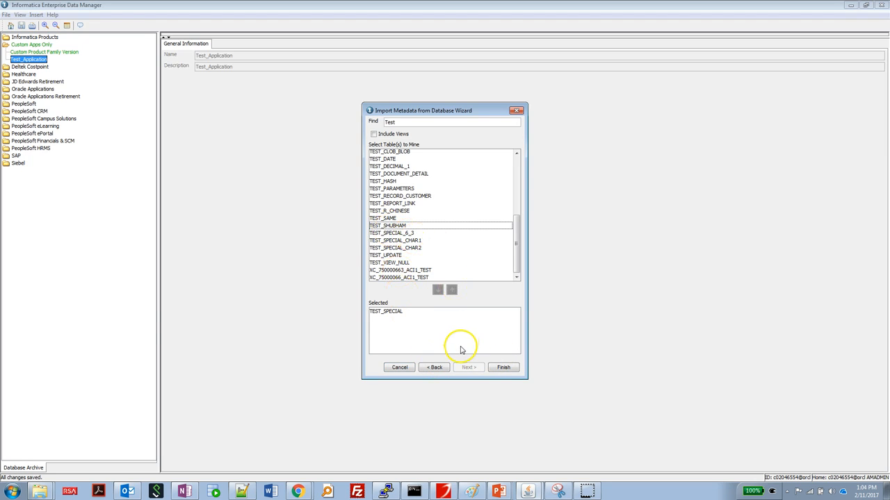
{"action": "left_click", "coordinate": [501, 368]}
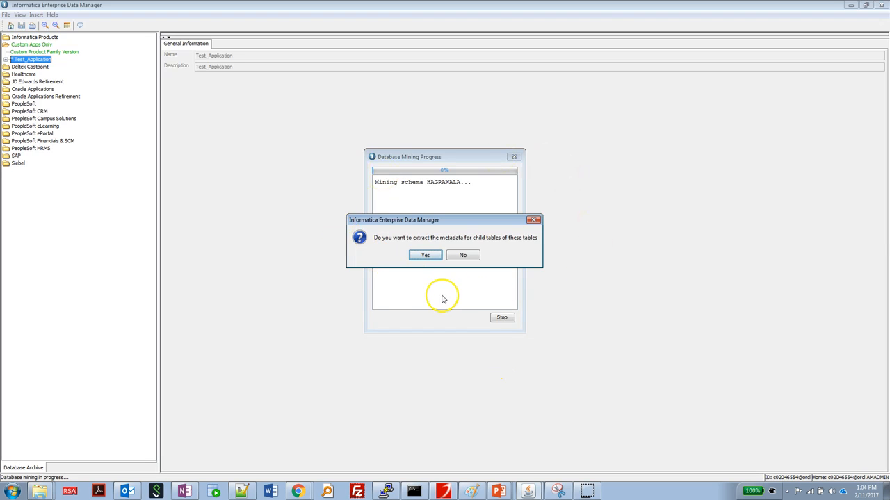
Step: Skip mining child tables, close the mining progress and save the mined metadata
{"action": "left_click", "coordinate": [460, 258]}
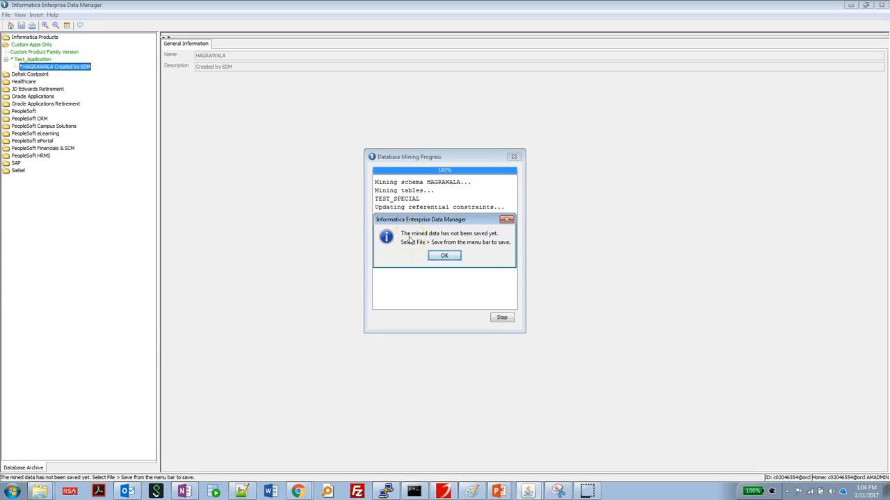
{"action": "left_click", "coordinate": [444, 257]}
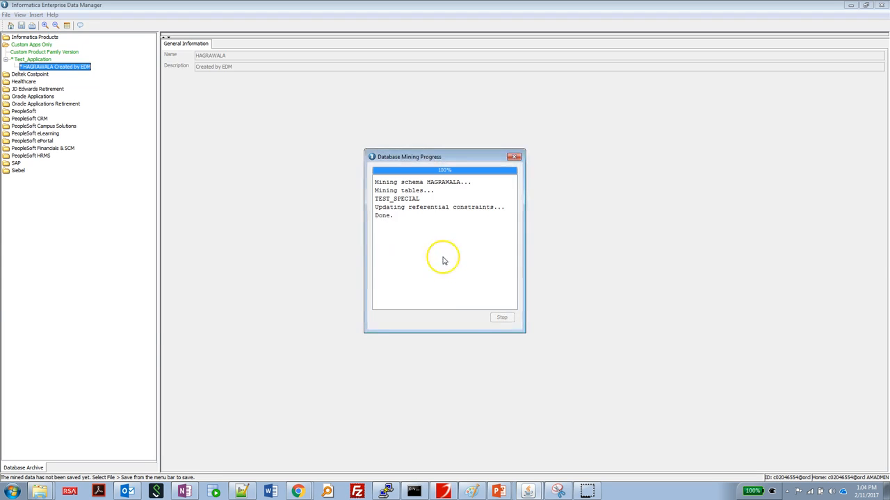
{"action": "left_click", "coordinate": [514, 157]}
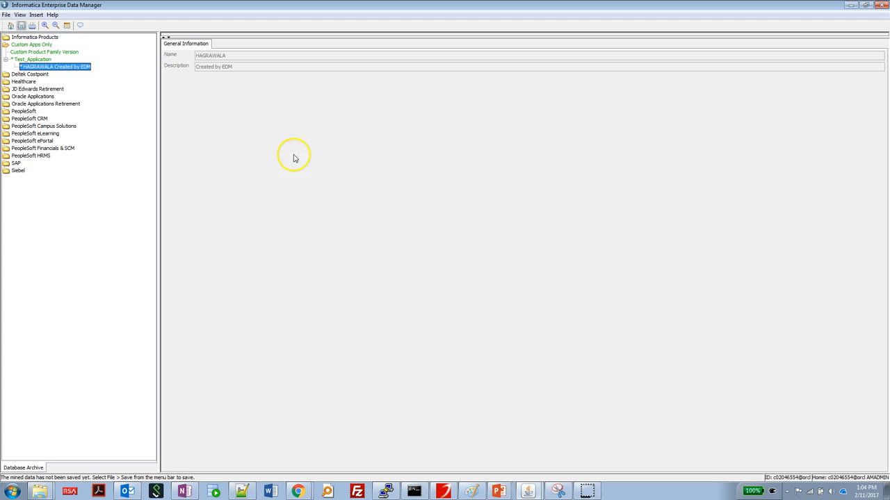
{"action": "left_click", "coordinate": [22, 26]}
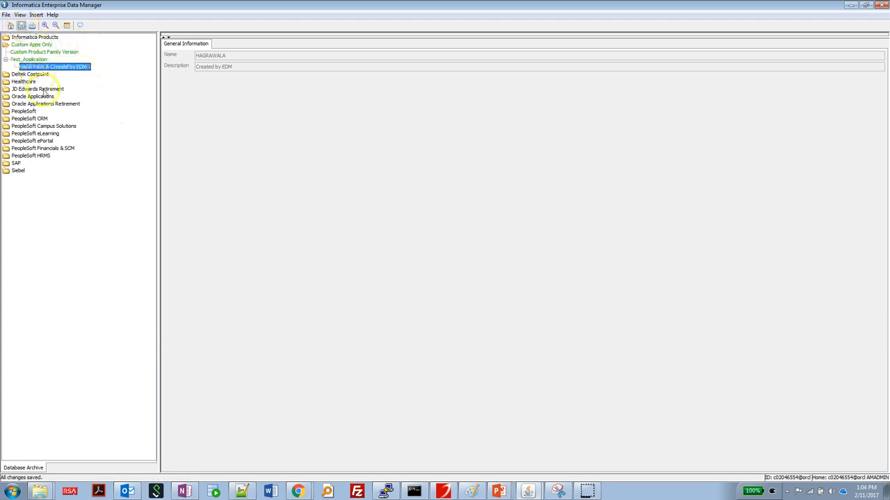
Step: Refresh the tree and expand Test_Application and its schema to show TEST_SPECIAL
{"action": "left_click", "coordinate": [20, 15]}
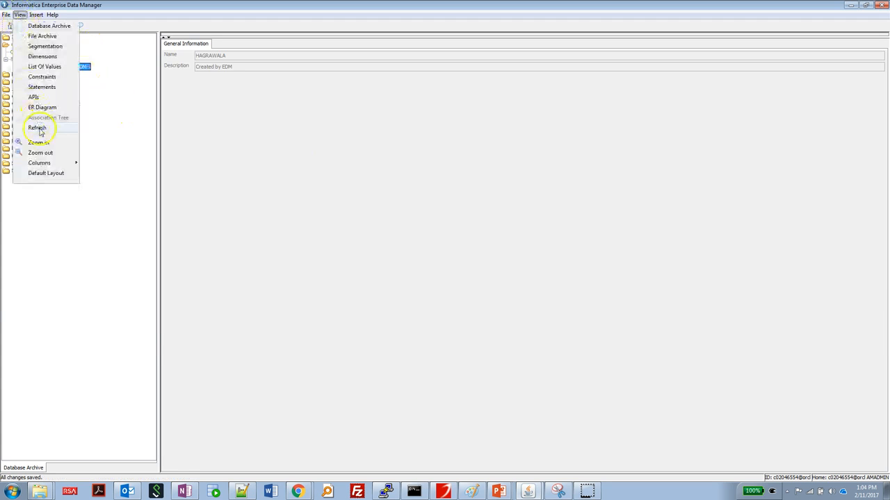
{"action": "left_click", "coordinate": [28, 26]}
{"action": "left_click", "coordinate": [19, 14]}
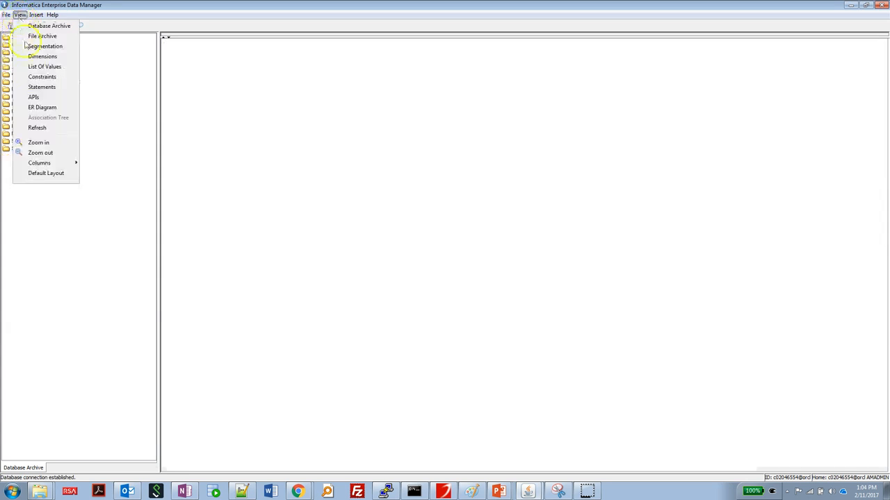
{"action": "left_click", "coordinate": [39, 78]}
{"action": "double_click", "coordinate": [27, 44]}
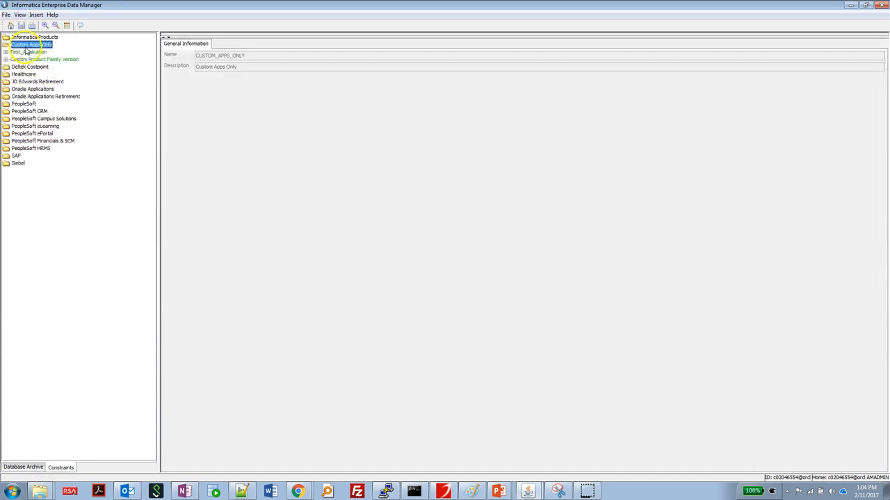
{"action": "left_click", "coordinate": [32, 53]}
{"action": "double_click", "coordinate": [34, 59]}
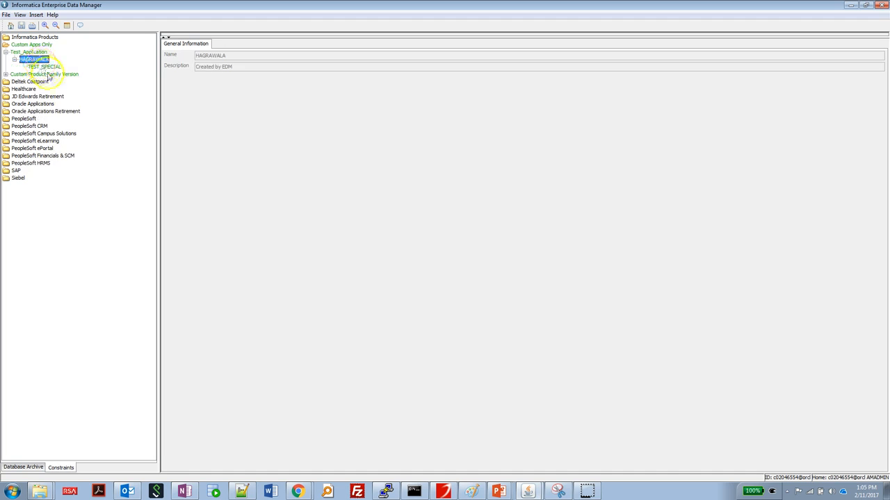
{"action": "left_click", "coordinate": [43, 66]}
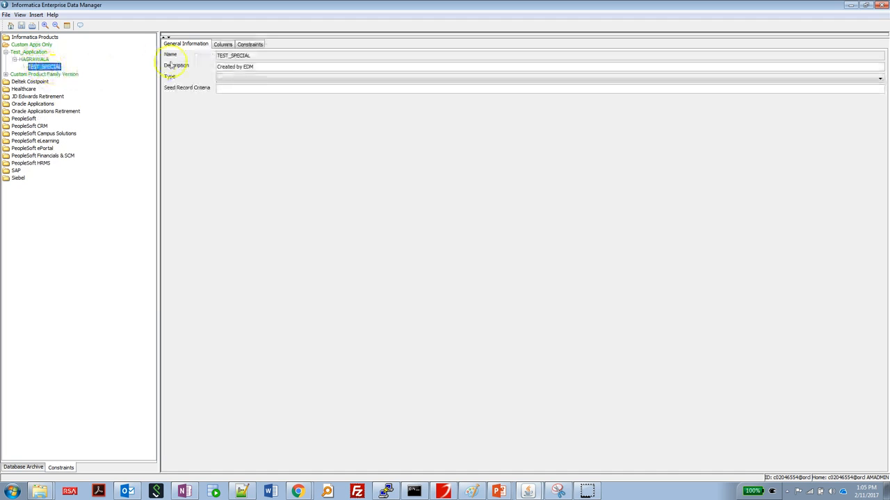
{"action": "left_click", "coordinate": [221, 45]}
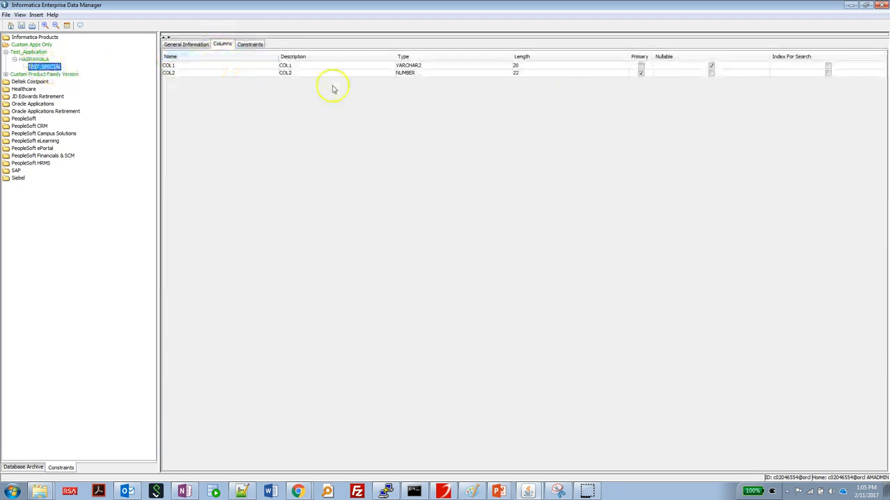
{"action": "left_click", "coordinate": [250, 43]}
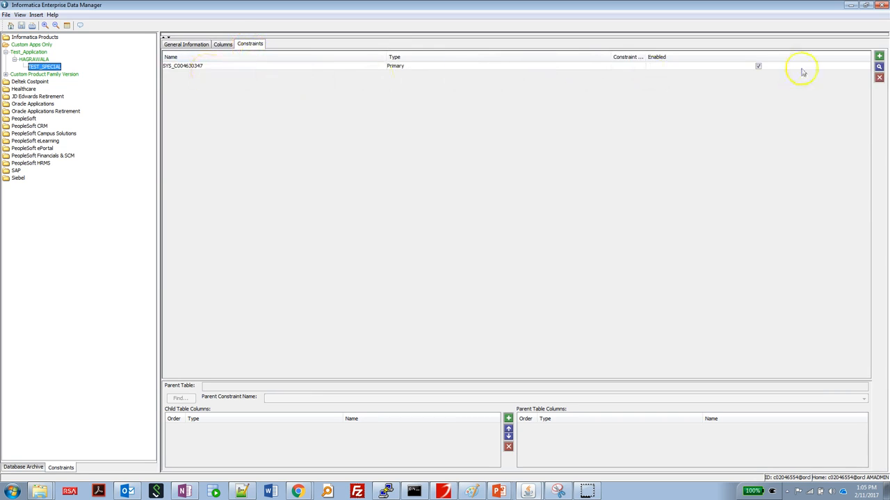
{"action": "left_click", "coordinate": [222, 44]}
{"action": "left_click", "coordinate": [192, 44]}
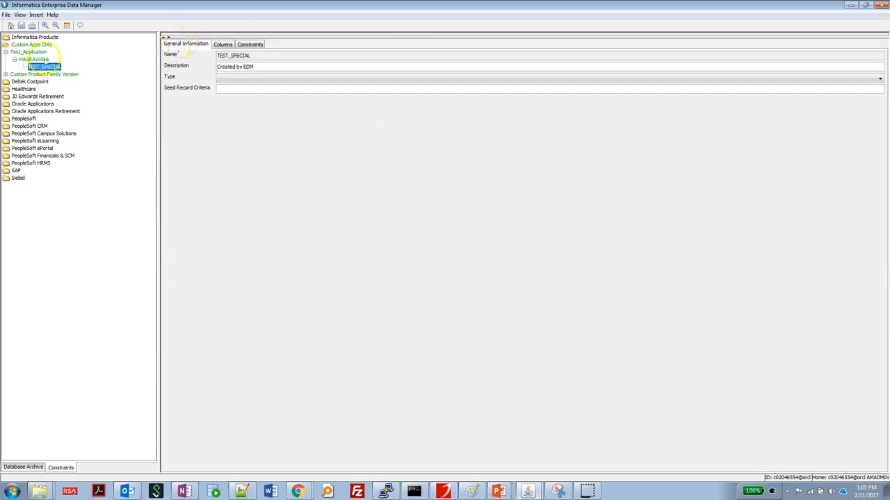
{"action": "left_click", "coordinate": [34, 60]}
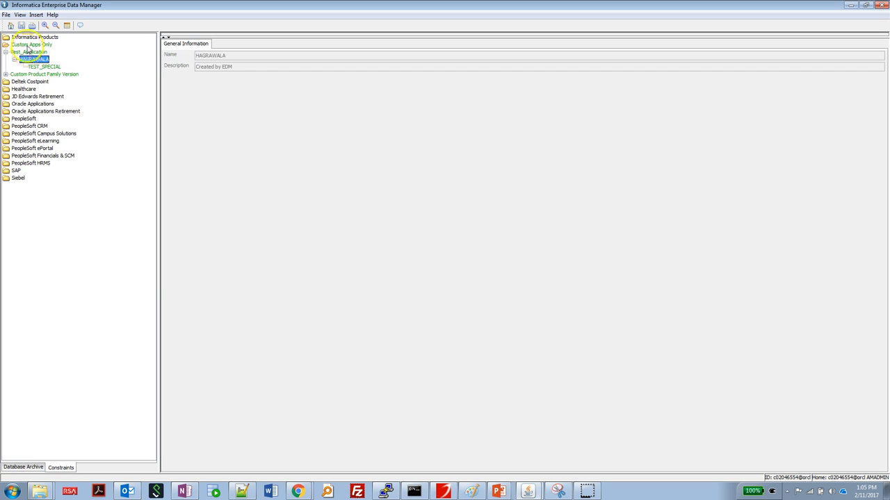
{"action": "left_click", "coordinate": [30, 45]}
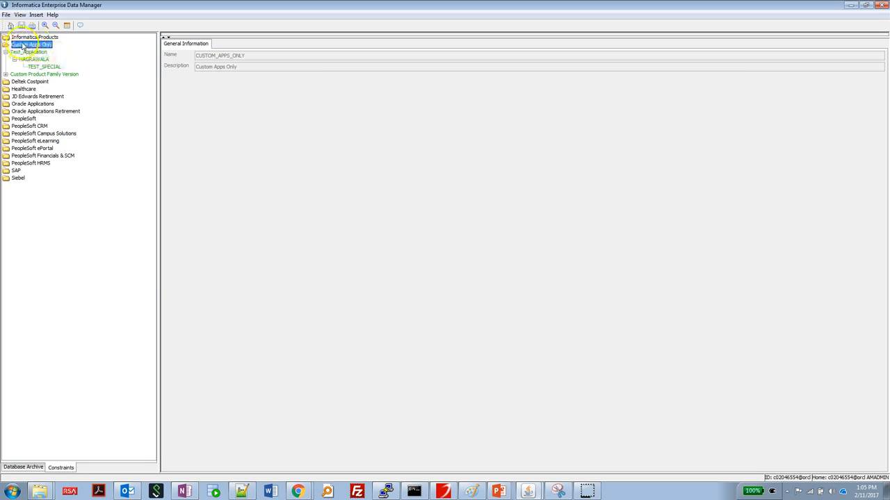
Step: Collapse the Test_Application branch and refresh the product tree
{"action": "left_click", "coordinate": [6, 51]}
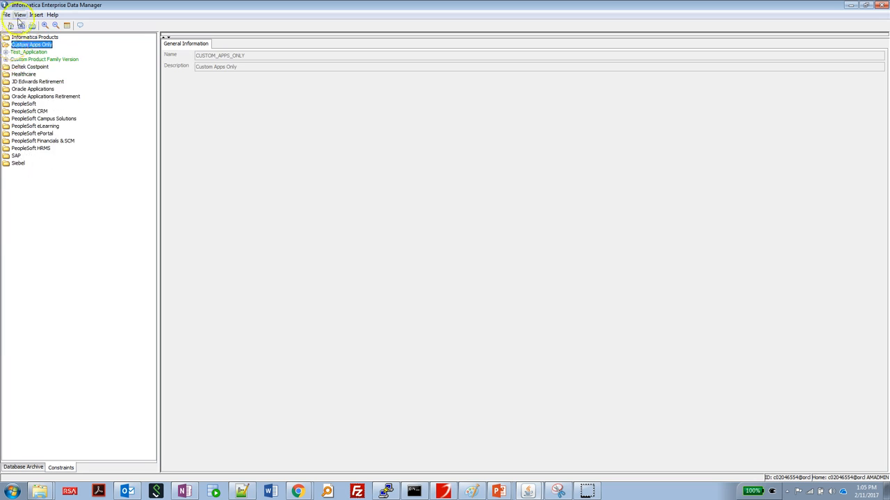
{"action": "left_click", "coordinate": [20, 15]}
{"action": "left_click", "coordinate": [35, 128]}
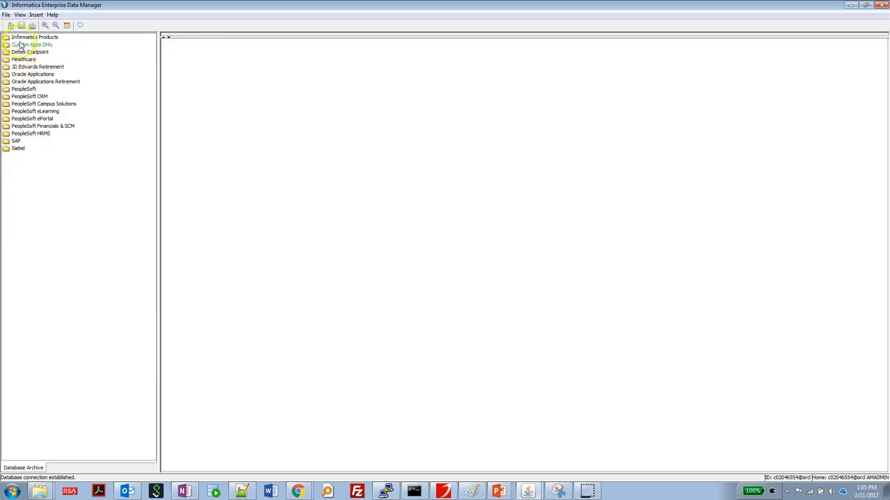
Step: Start application version Test_Application_2 under Custom Apps Only, with description Test_Application_2
{"action": "right_click", "coordinate": [21, 46]}
{"action": "left_click", "coordinate": [48, 52]}
{"action": "type", "text": "TYe"}
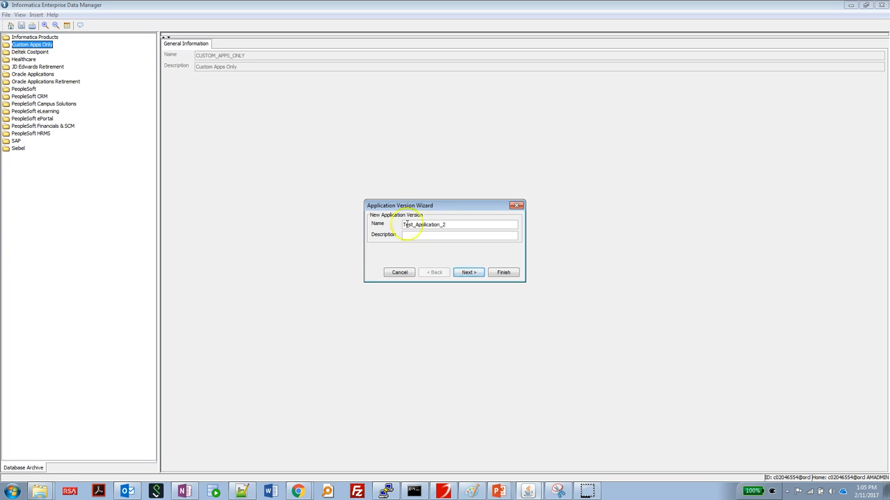
{"action": "left_click_drag", "start_coordinate": [453, 225], "coordinate": [341, 230]}
{"action": "key", "text": "ctrl+c"}
{"action": "key", "text": "Tab"}
{"action": "key", "text": "ctrl+v"}
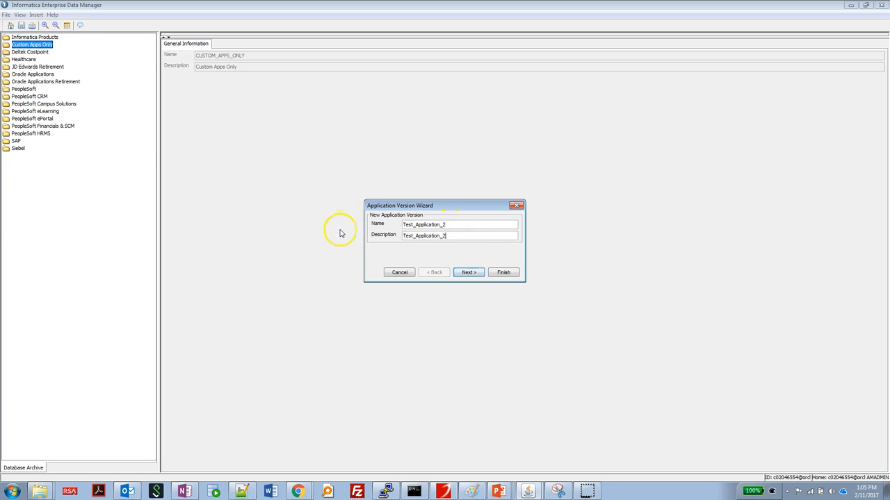
Step: Save Test_Application_2 and connect for metadata import using the saved Test_Connection_1 profile
{"action": "left_click", "coordinate": [502, 272]}
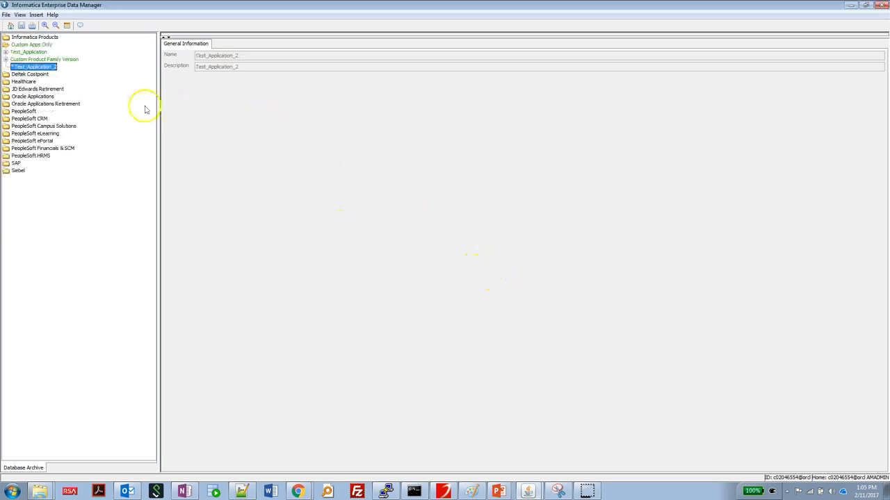
{"action": "left_click", "coordinate": [21, 25]}
{"action": "left_click", "coordinate": [6, 14]}
{"action": "left_click", "coordinate": [69, 70]}
{"action": "left_click", "coordinate": [447, 195]}
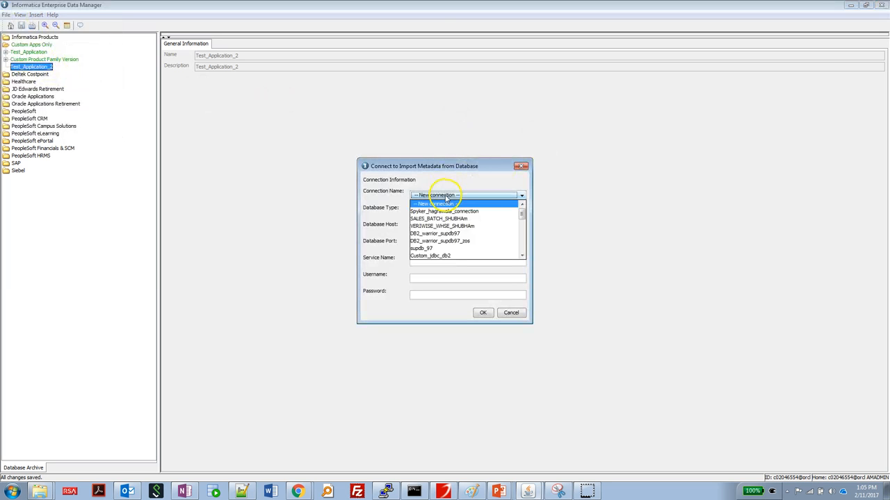
{"action": "scroll", "coordinate": [452, 236], "scroll_direction": "down", "scroll_amount": 3}
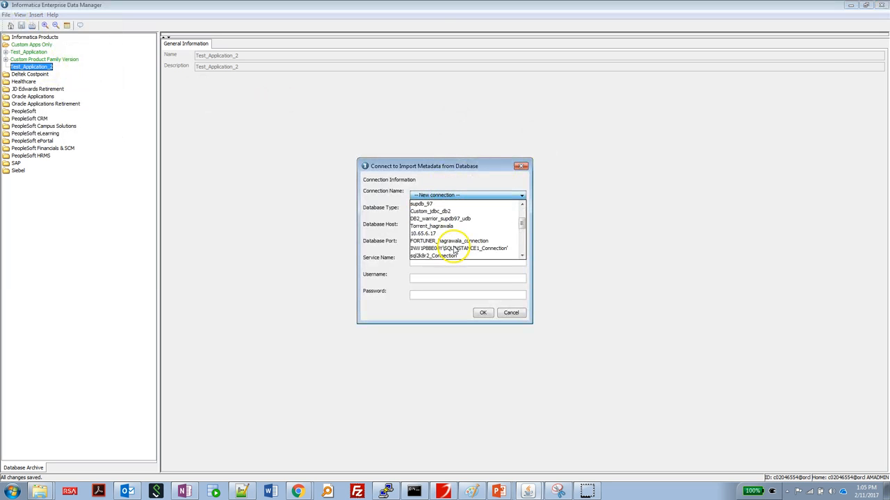
{"action": "scroll", "coordinate": [453, 247], "scroll_direction": "up", "scroll_amount": 3}
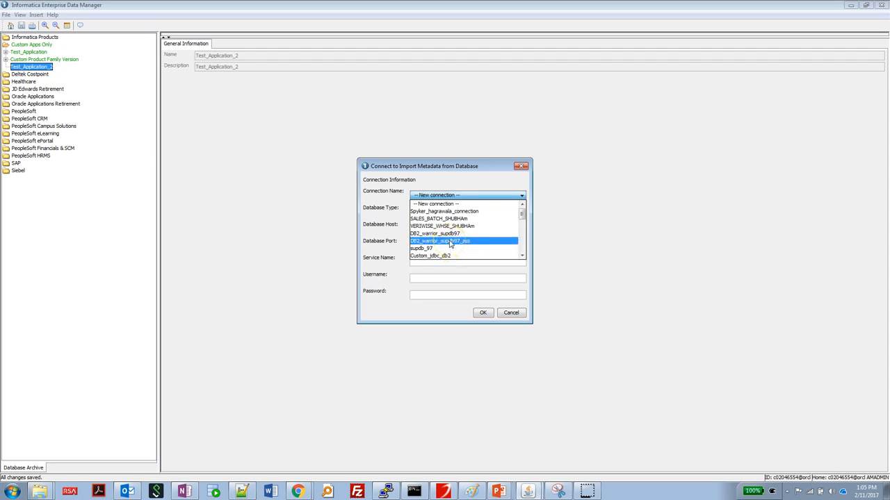
{"action": "scroll", "coordinate": [450, 244], "scroll_direction": "down", "scroll_amount": 7}
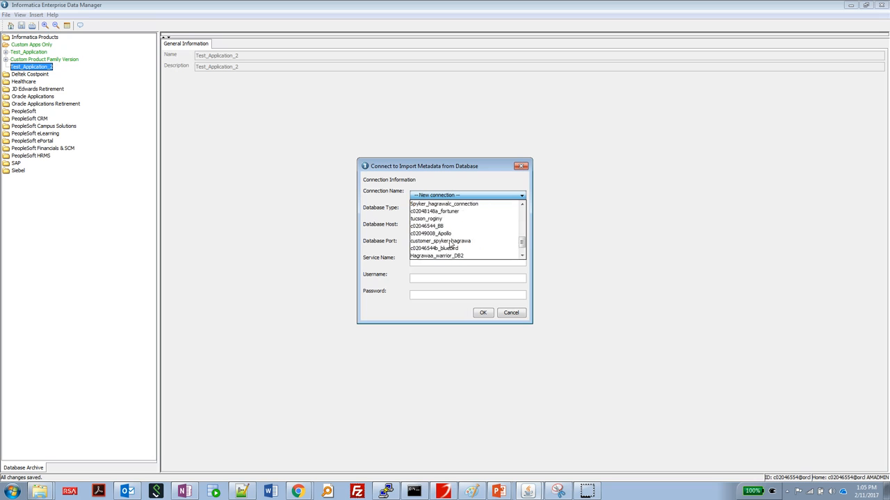
{"action": "left_click", "coordinate": [459, 256]}
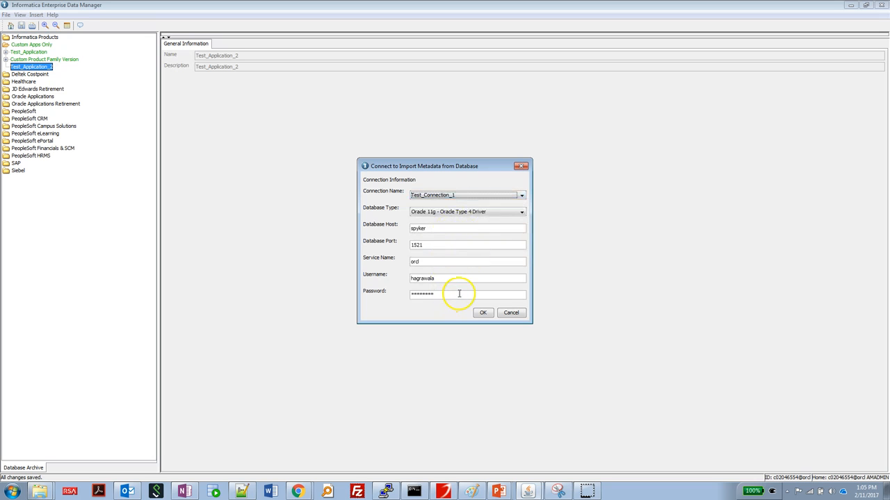
{"action": "left_click", "coordinate": [482, 313]}
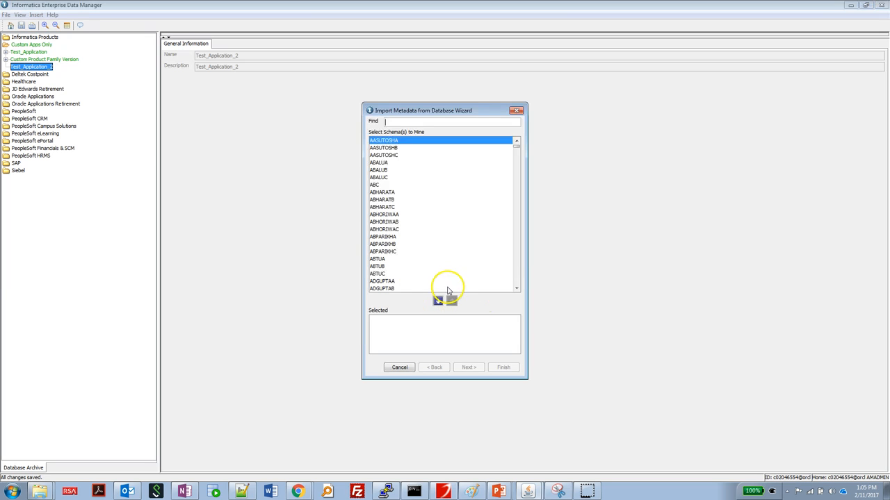
{"action": "left_click", "coordinate": [416, 123]}
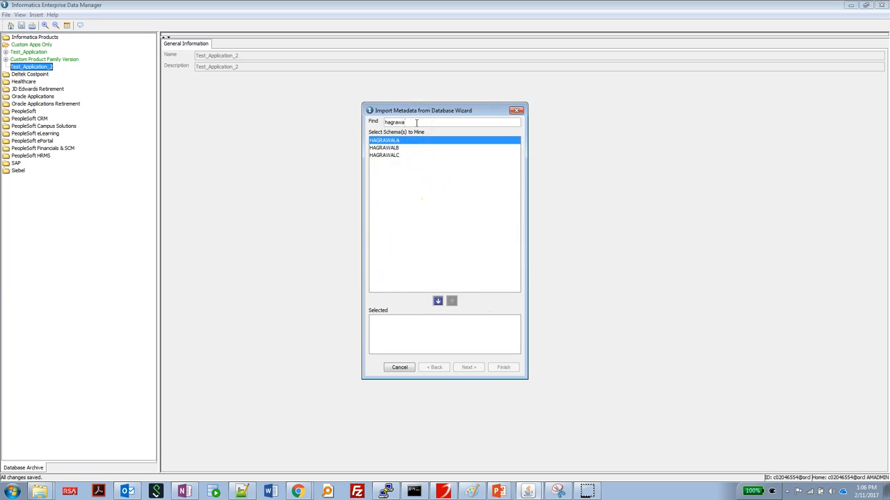
{"action": "left_click", "coordinate": [388, 142]}
{"action": "double_click", "coordinate": [388, 142]}
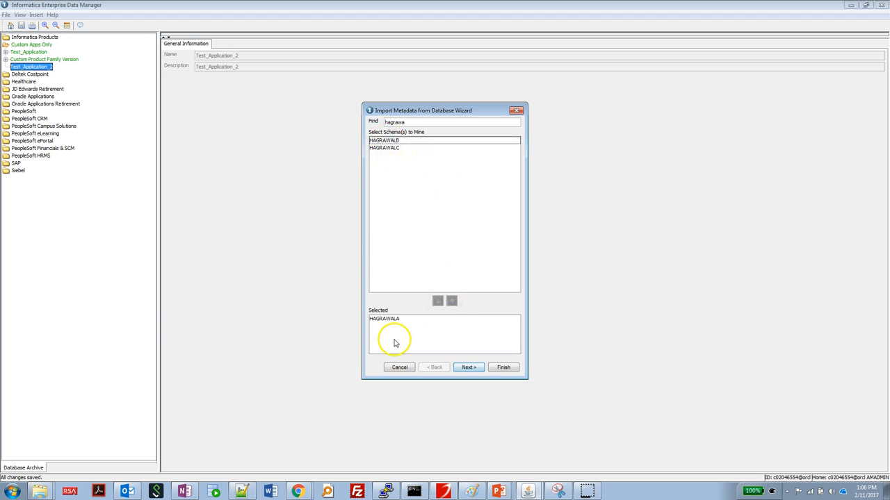
{"action": "left_click", "coordinate": [467, 367]}
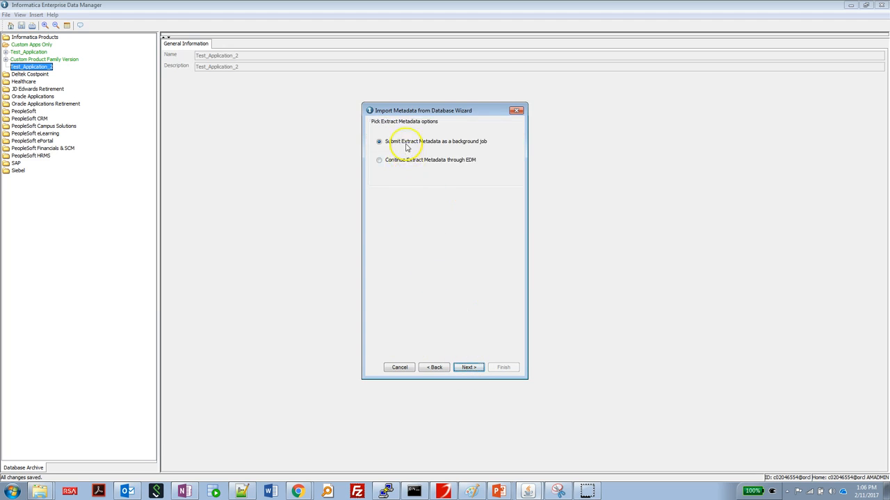
{"action": "left_click", "coordinate": [466, 370]}
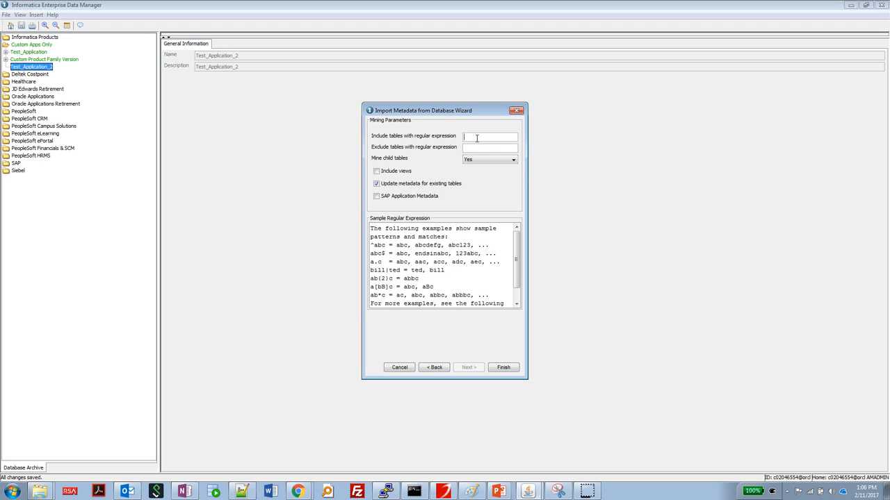
Step: Set the Include tables pattern to ^Test
{"action": "type", "text": "est"}
{"action": "key", "text": "Home"}
{"action": "type", "text": "^"}
{"action": "left_click_drag", "start_coordinate": [490, 246], "coordinate": [371, 246]}
{"action": "left_click", "coordinate": [414, 253]}
Step: Set Mine child tables to No, keep Update metadata checked, and submit the import job
{"action": "left_click", "coordinate": [478, 161]}
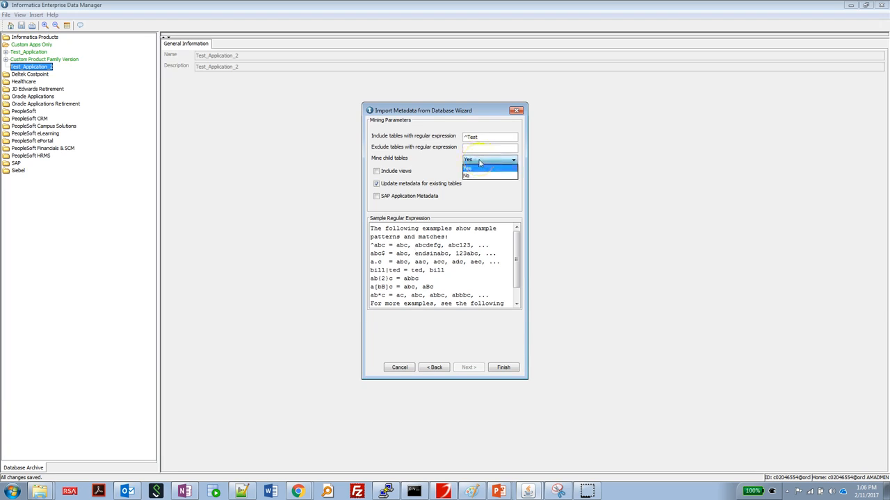
{"action": "left_click", "coordinate": [472, 175]}
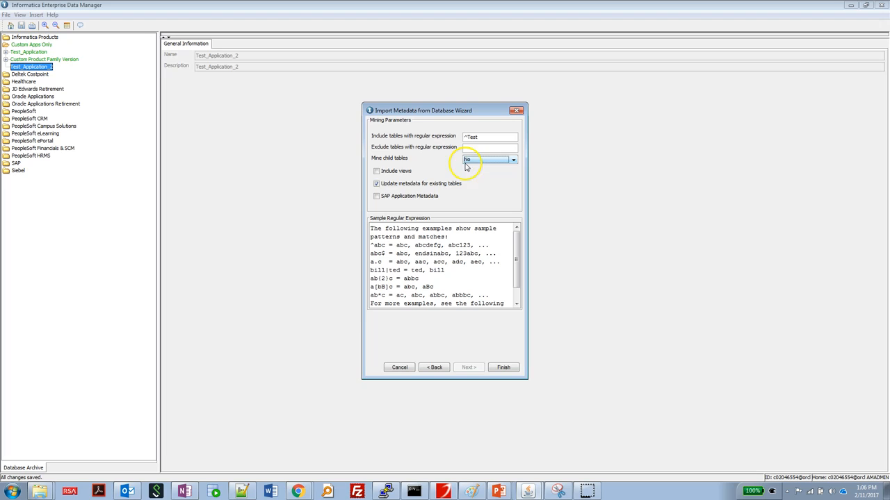
{"action": "left_click", "coordinate": [399, 187]}
{"action": "left_click", "coordinate": [400, 188]}
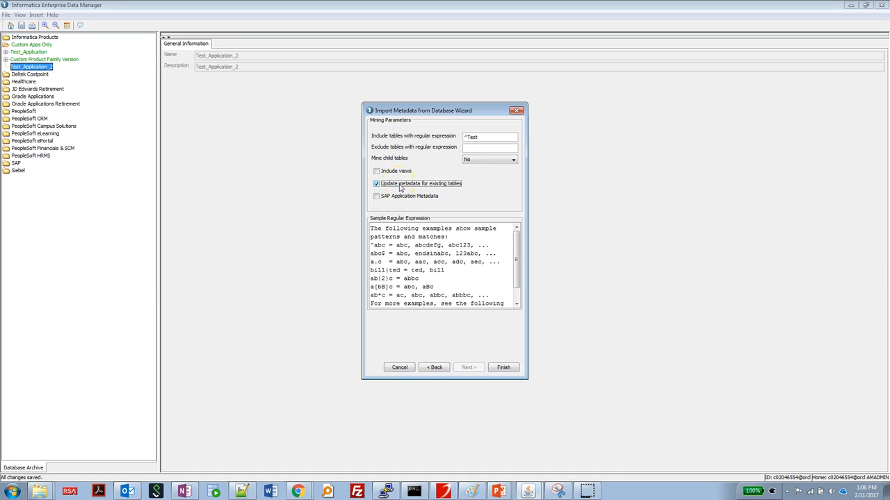
{"action": "left_click", "coordinate": [502, 367]}
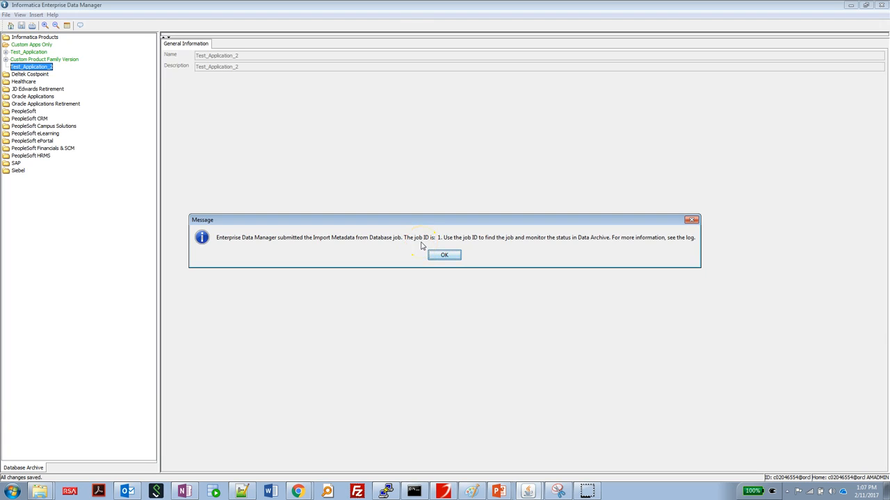
{"action": "left_click", "coordinate": [443, 255]}
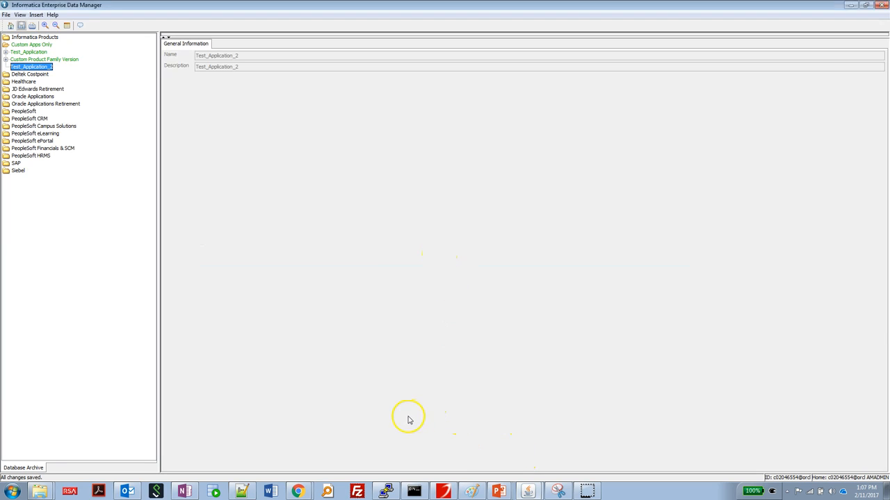
{"action": "left_click", "coordinate": [297, 490]}
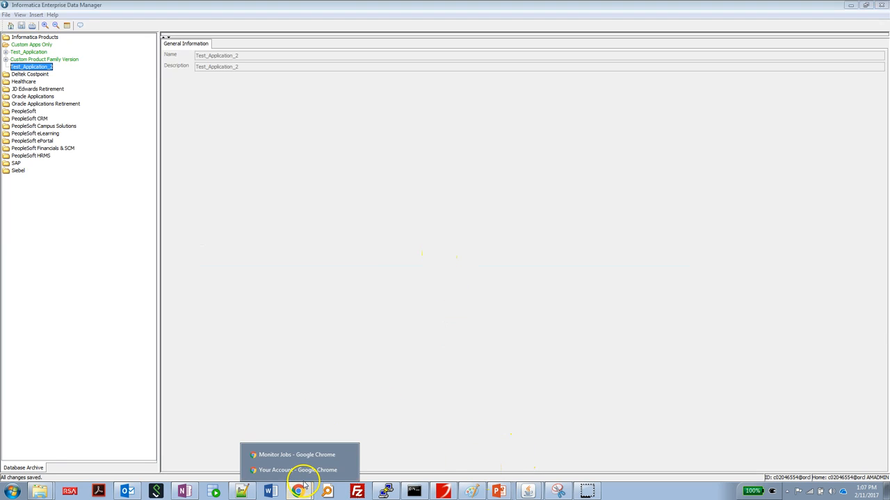
Step: Refresh the ILM Monitor Jobs list to show job 1, Import Metadata from Database, RUNNING
{"action": "left_click", "coordinate": [290, 453]}
{"action": "mouse_move", "coordinate": [149, 61]}
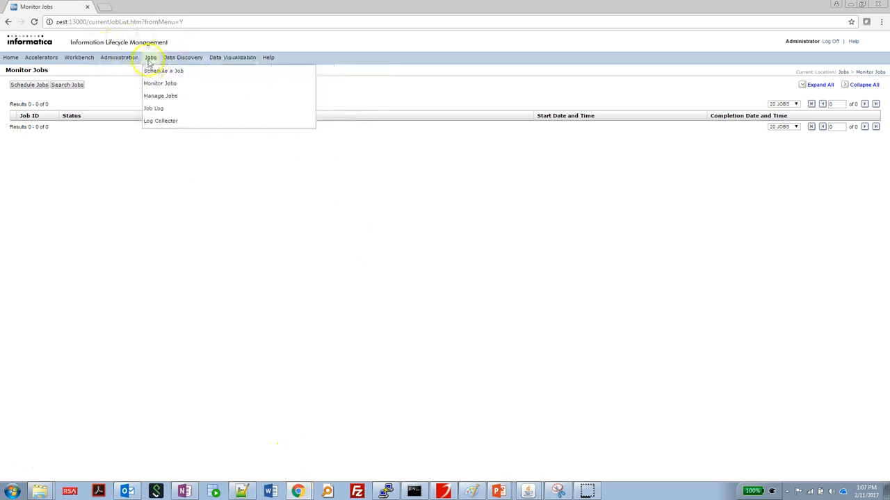
{"action": "left_click", "coordinate": [159, 83]}
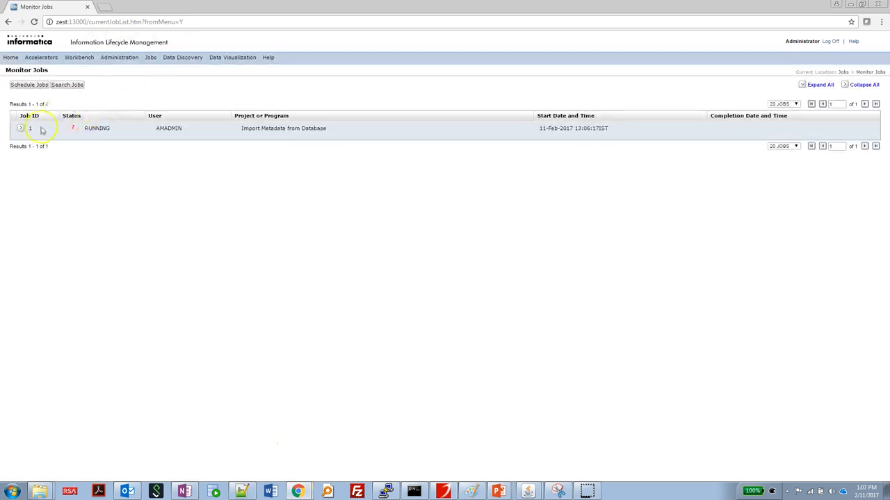